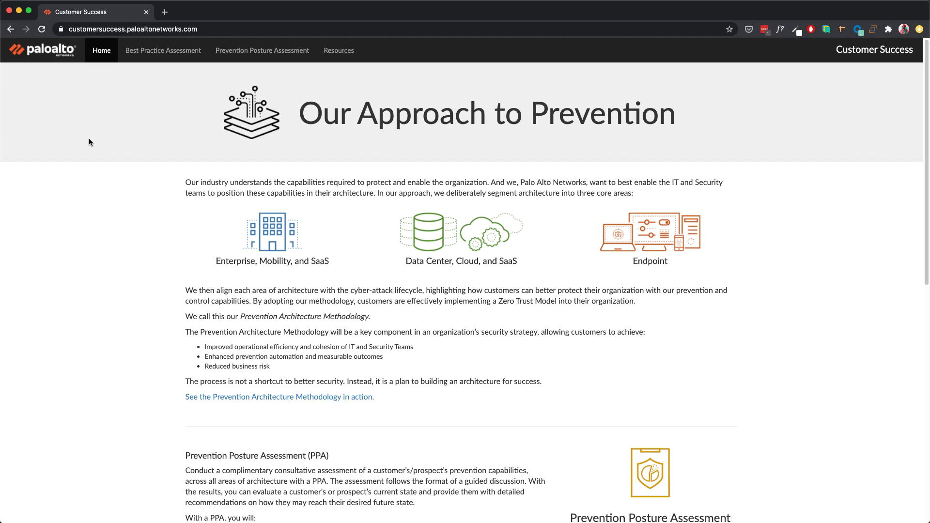
Open the Best Practice Assessment list showing three earlier Panorama reports
click(153, 58)
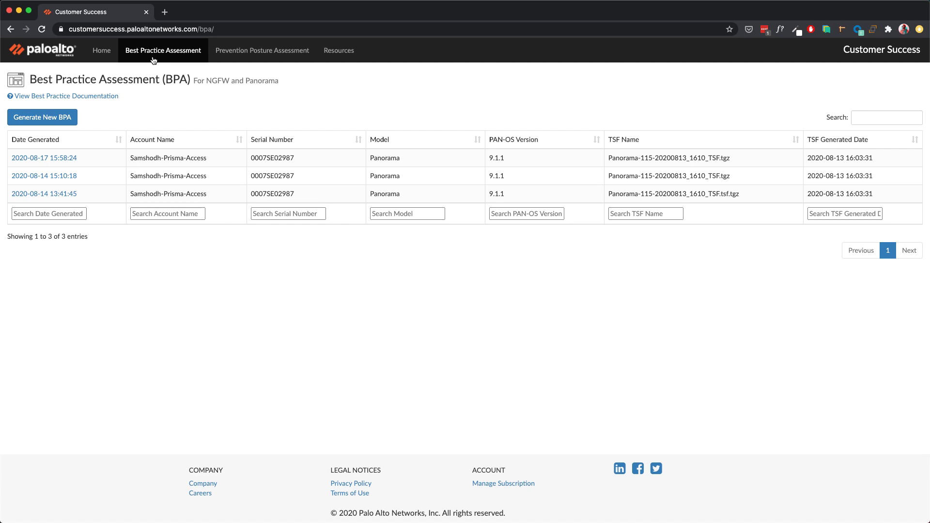
click(72, 122)
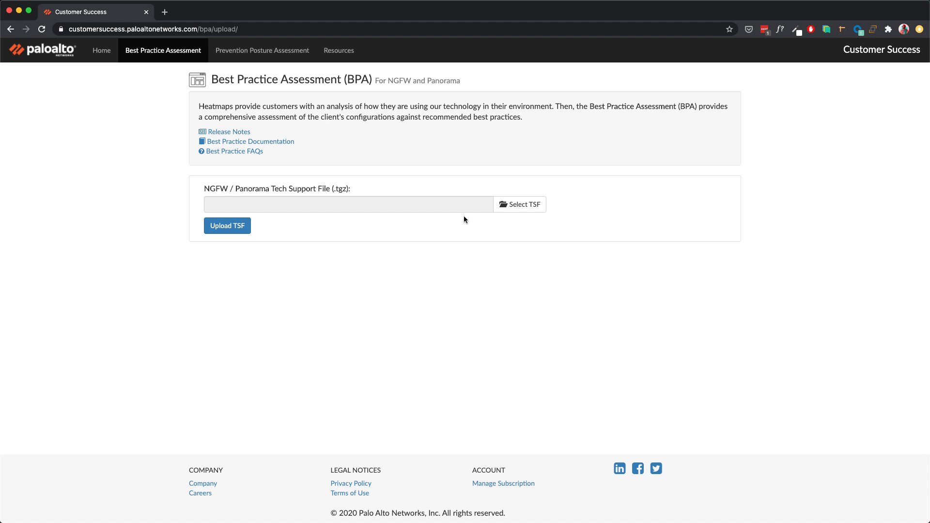
click(518, 206)
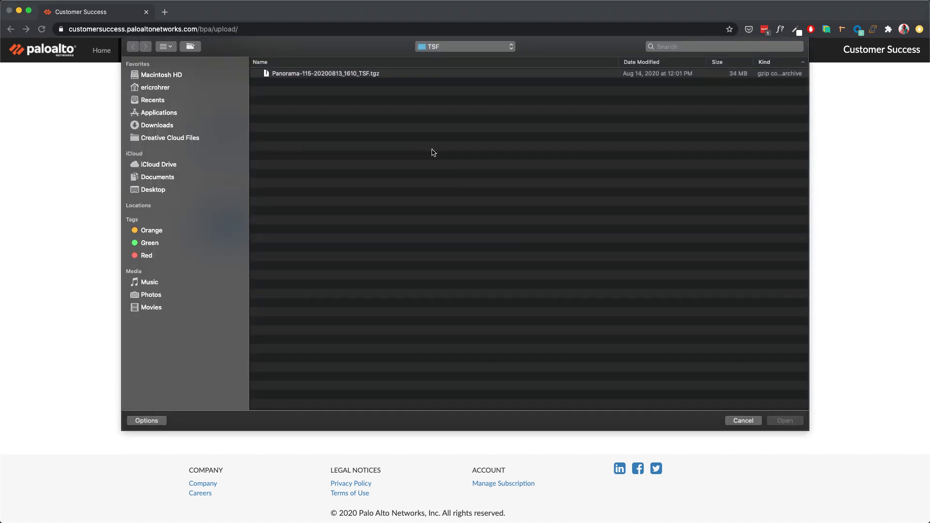
click(348, 75)
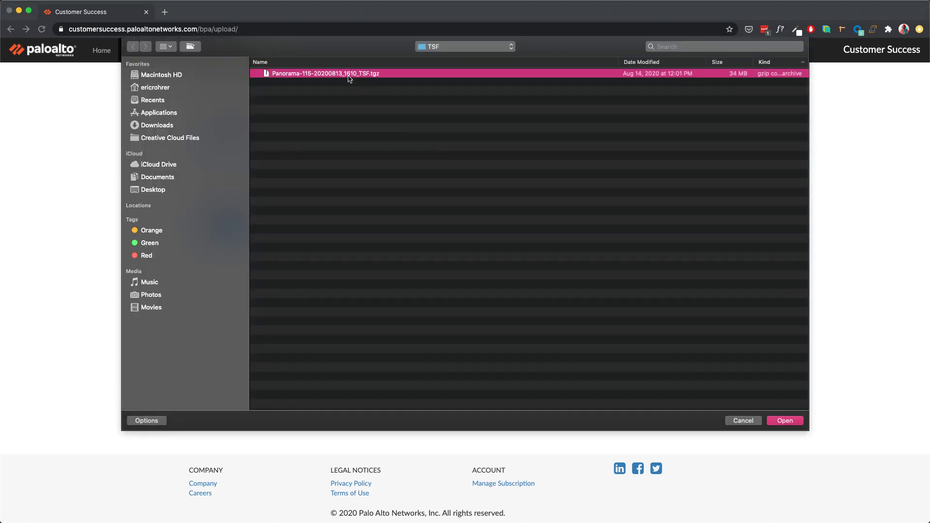
click(797, 424)
click(250, 232)
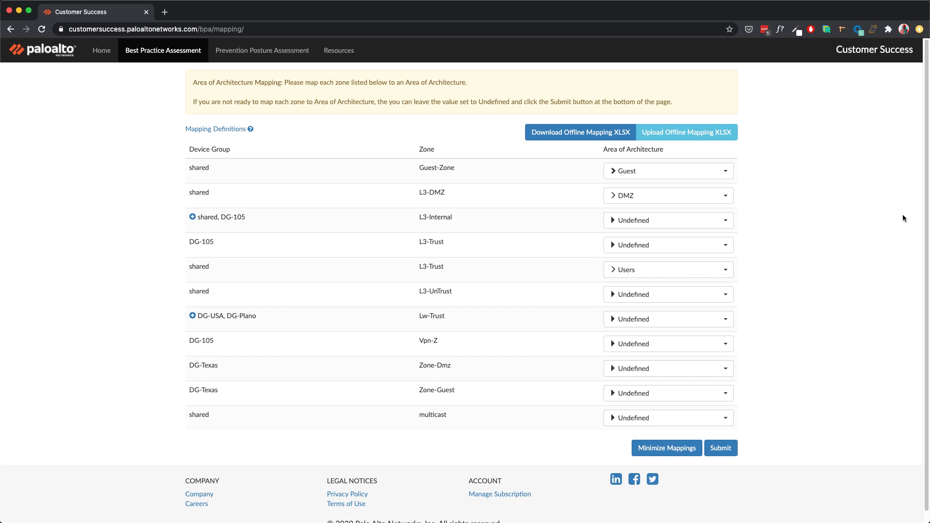
Leave the L3-Internal zone mapped as Undefined and submit the zone mappings
click(728, 221)
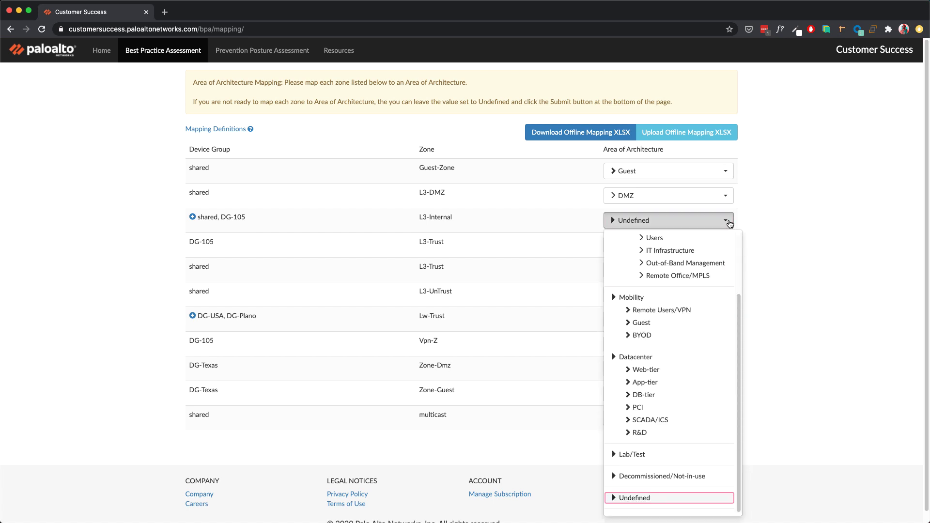
click(729, 222)
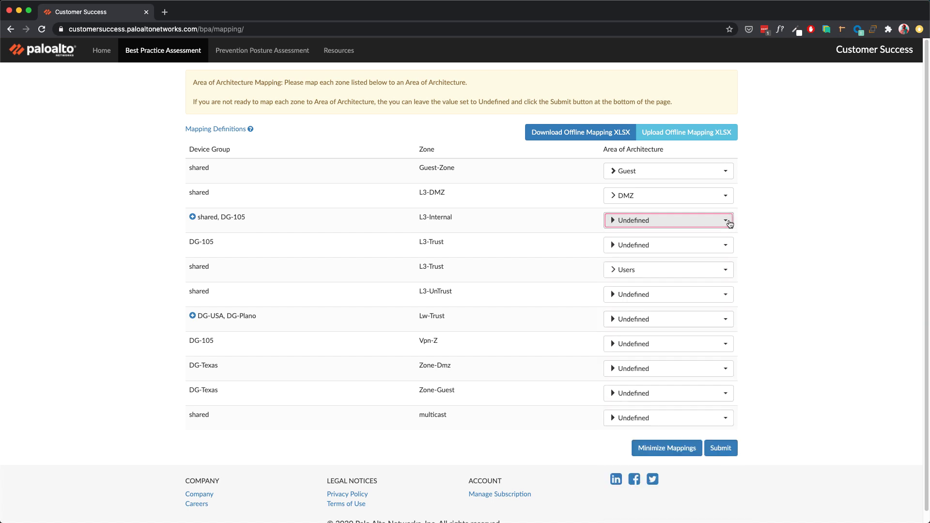
click(736, 450)
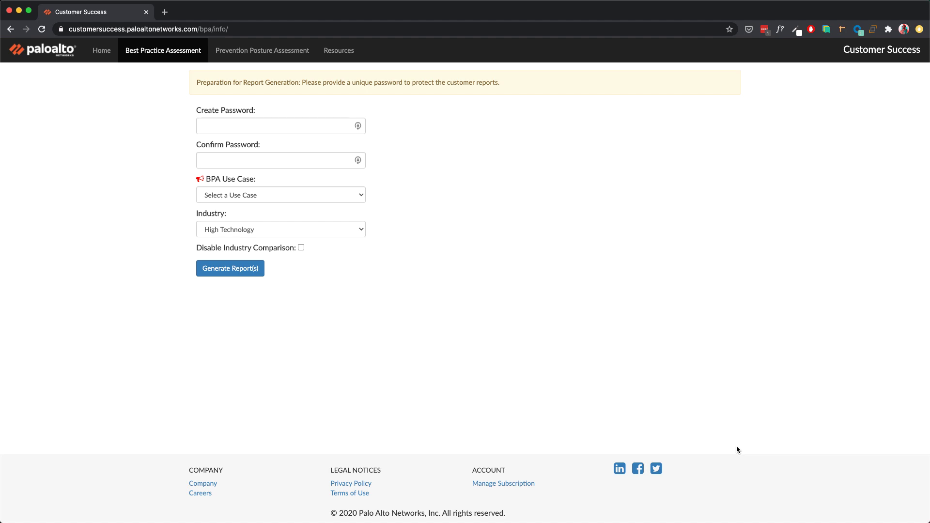
Set a report password, use case Customer Business Review, industry High Technology, and generate the reports
click(357, 159)
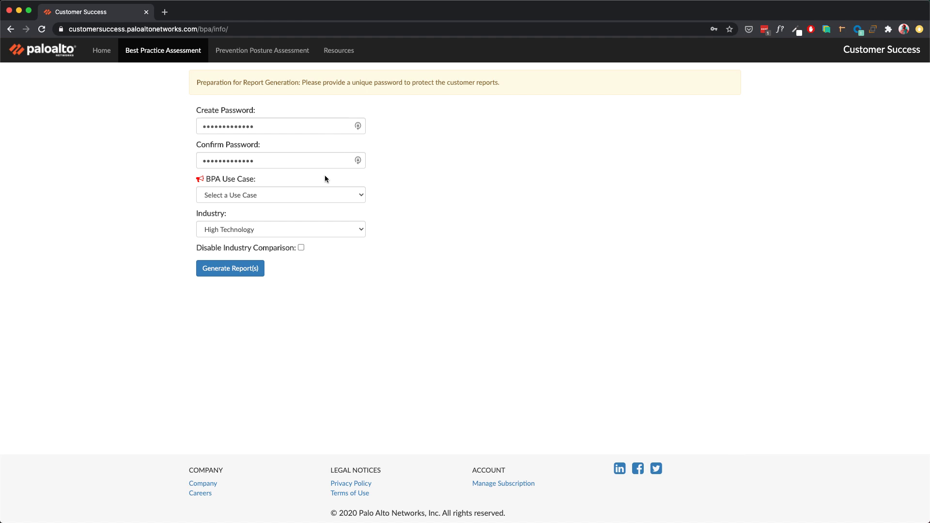
click(361, 193)
click(349, 228)
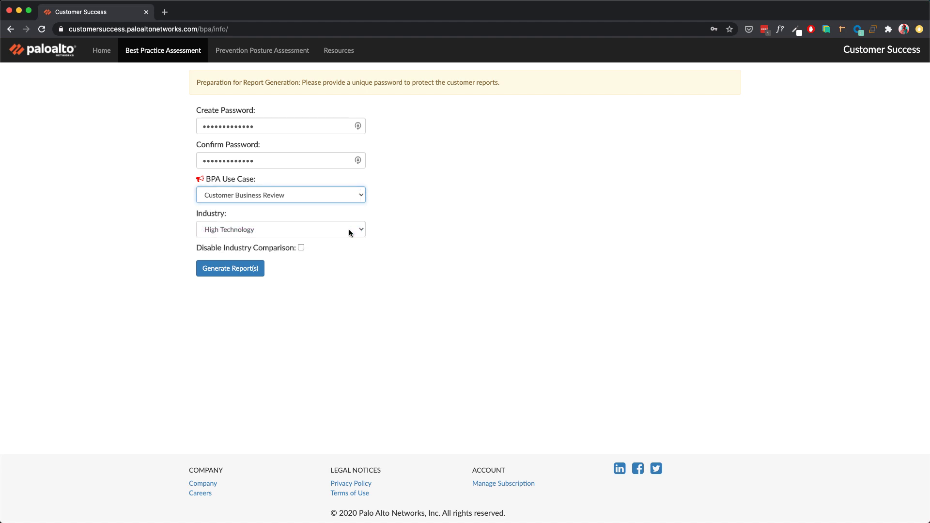
click(362, 230)
click(352, 229)
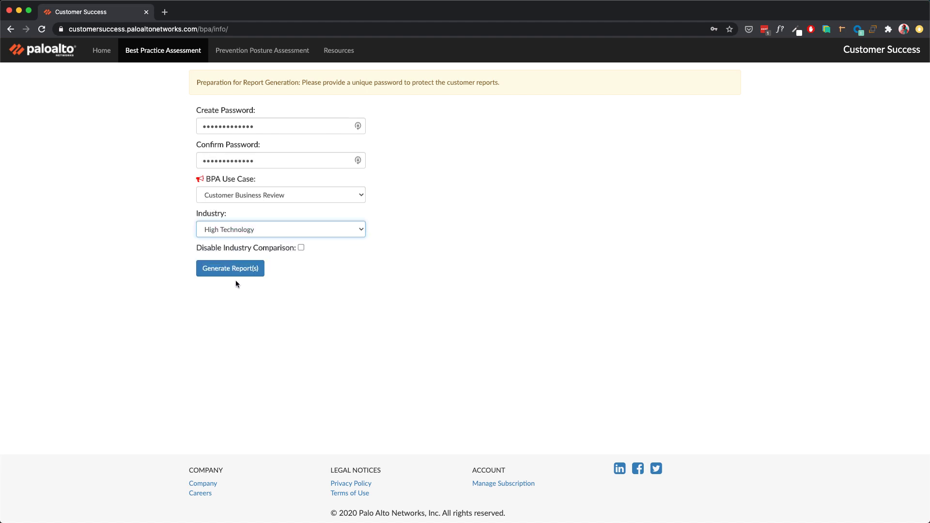
click(237, 273)
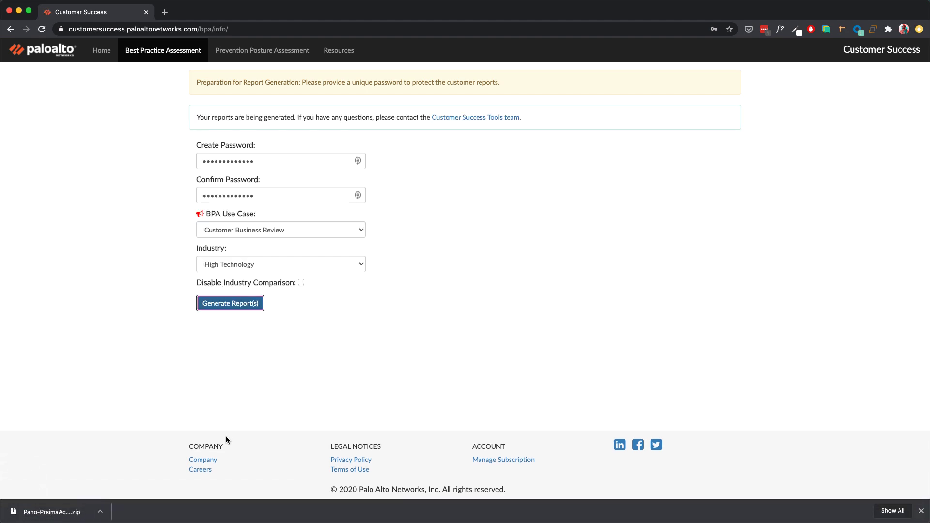
Extract the downloaded zip with the report password and open its HTML best practice report
click(87, 510)
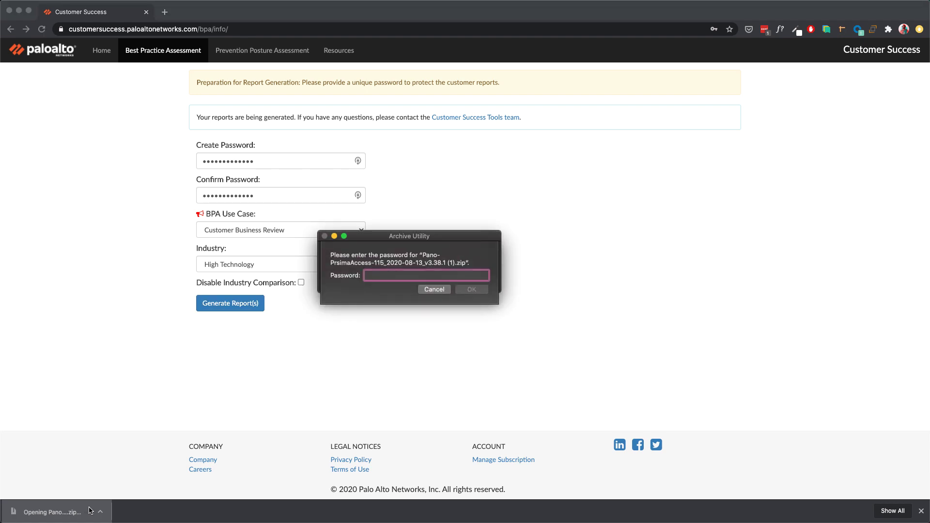
key(super+v)
click(470, 289)
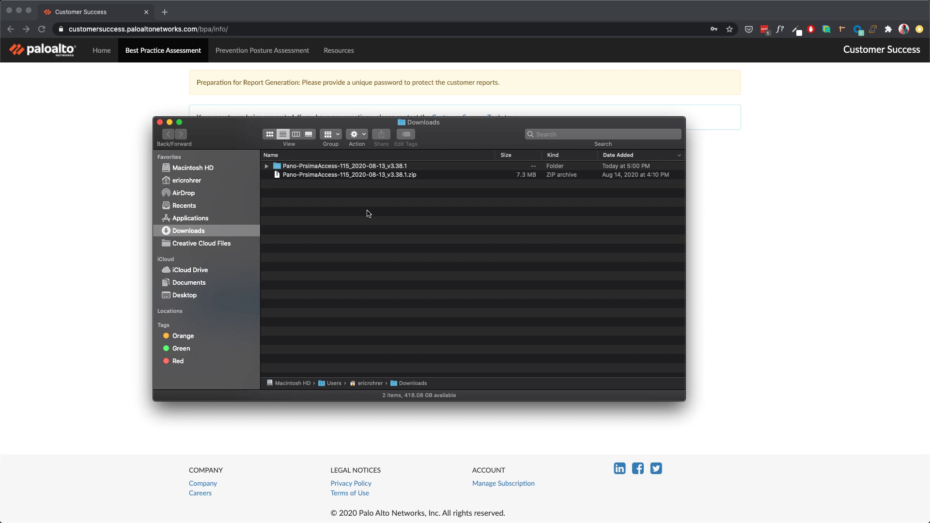
double_click(364, 167)
click(442, 167)
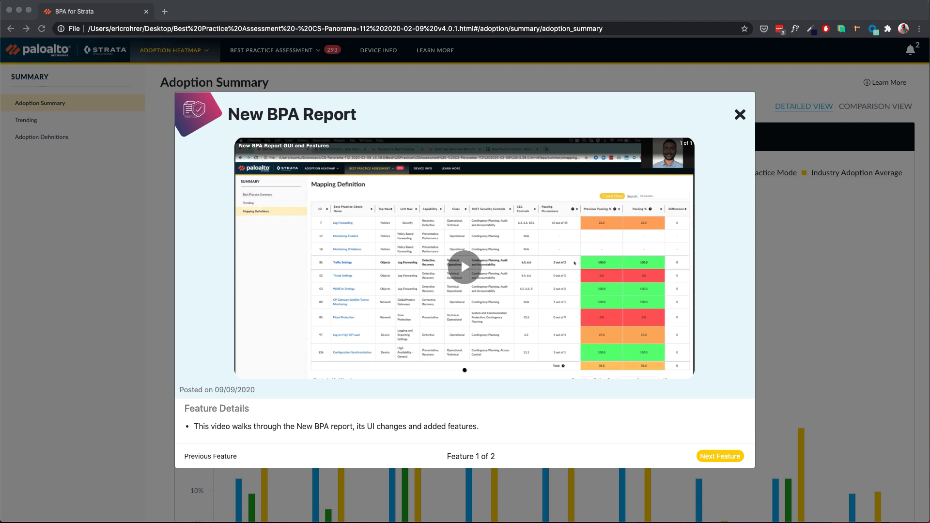
Dismiss the New BPA Report announcement, reopen it from the notification bell, and dismiss it again
click(731, 431)
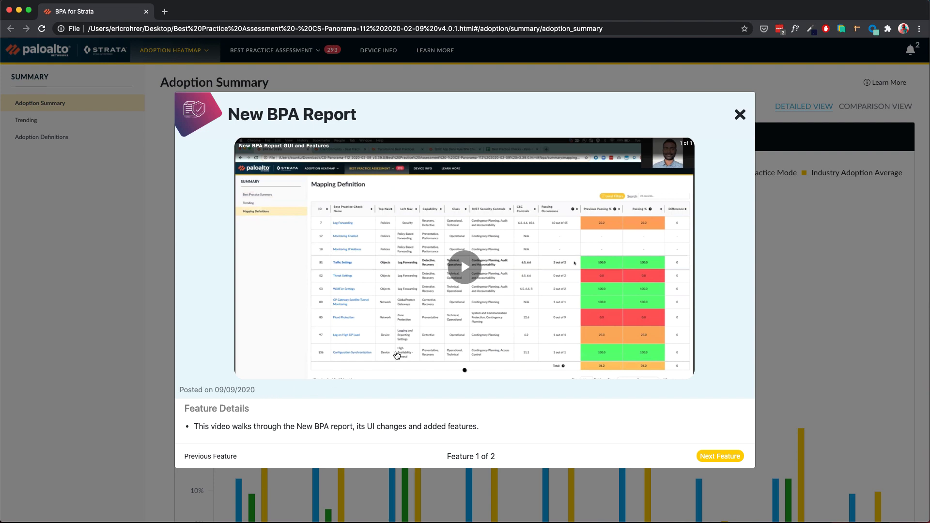
click(740, 116)
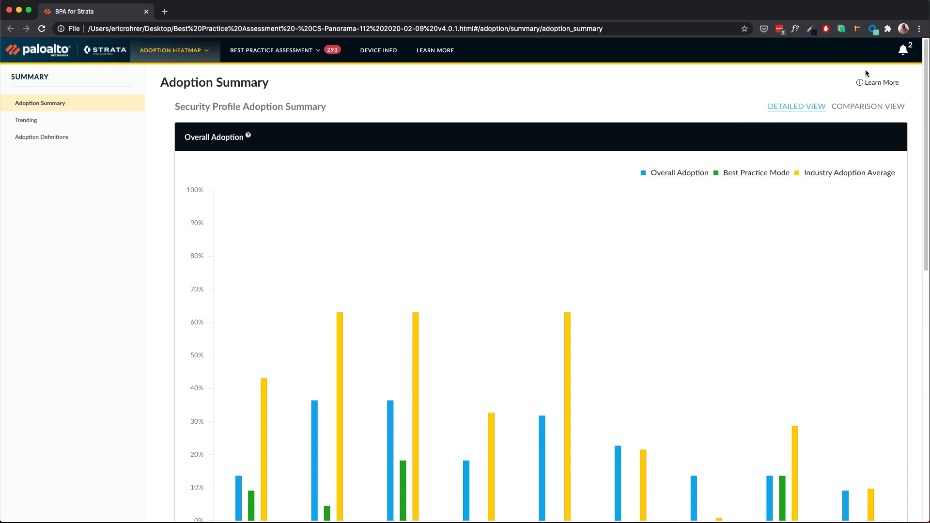
click(904, 52)
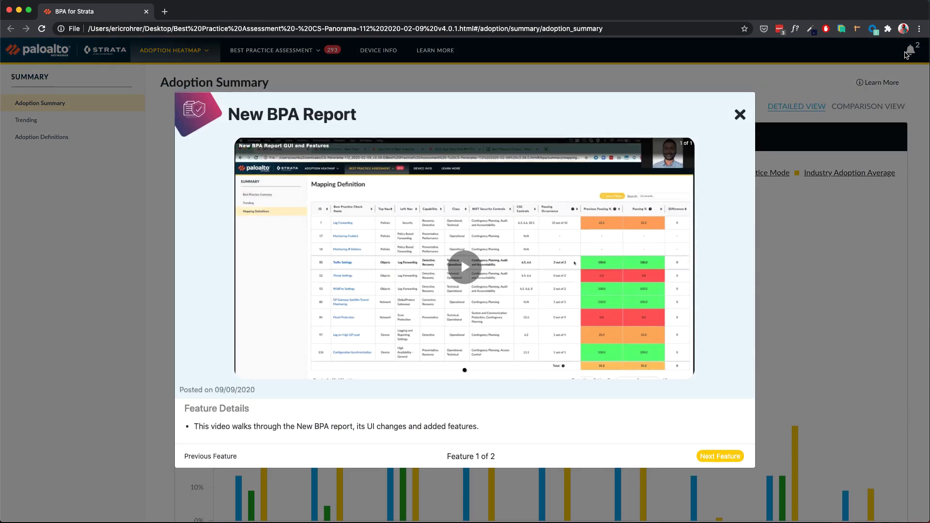
click(740, 116)
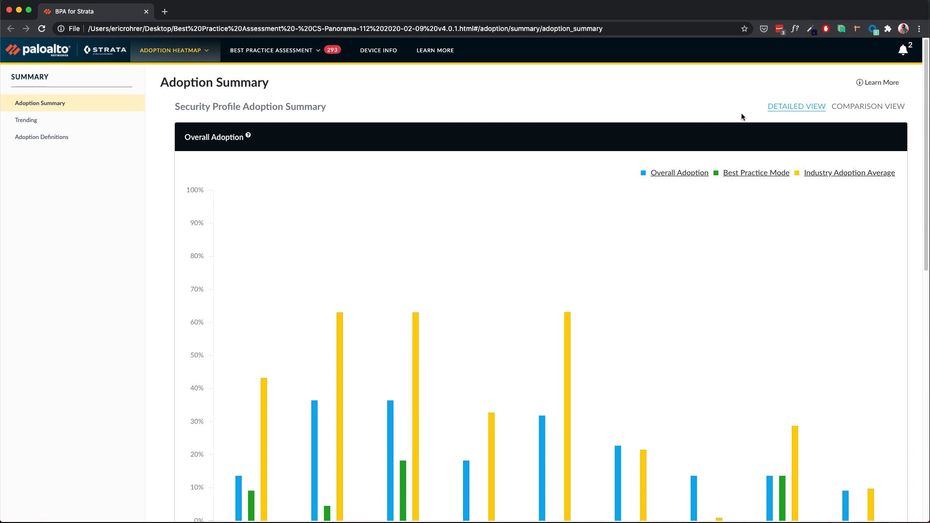
scroll(741, 117, down, 2)
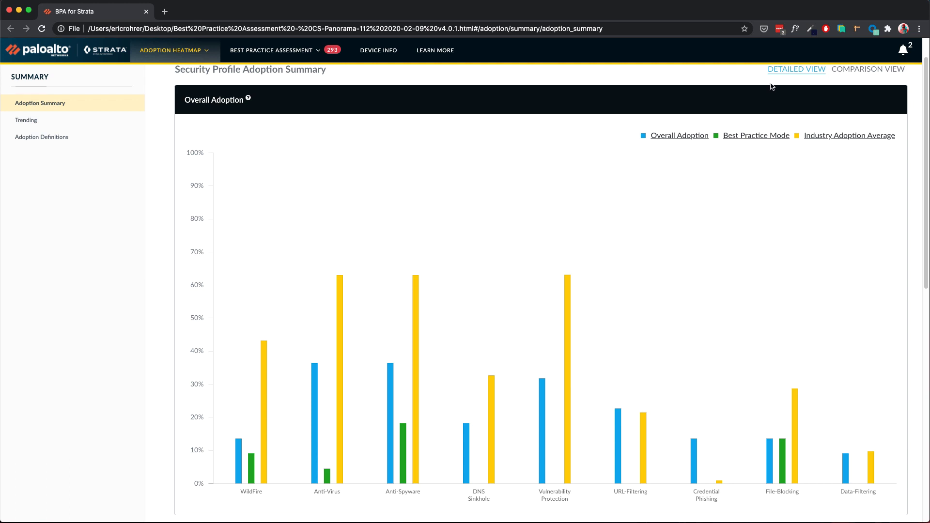
Switch to Comparison View and scroll down to the adoption gauges (User-ID 9.1%, Logging 95.2%)
click(854, 73)
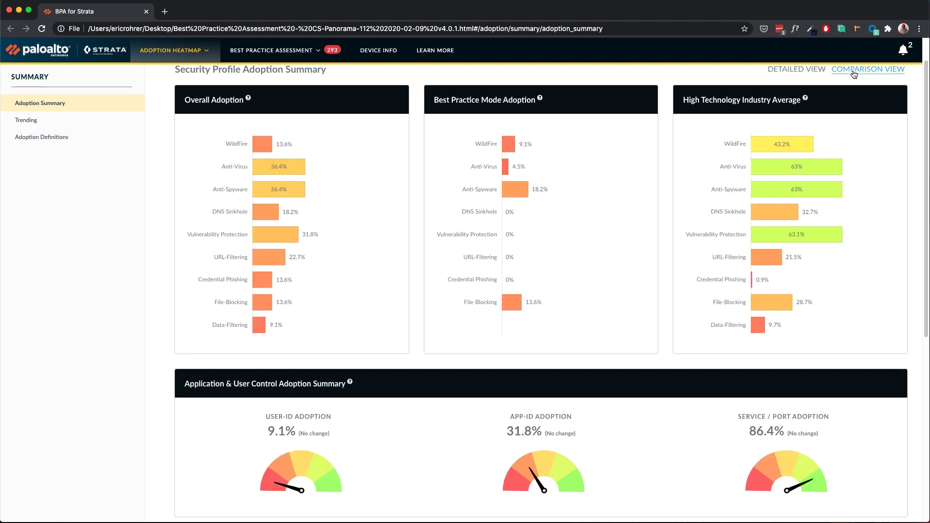
scroll(852, 176, down, 3)
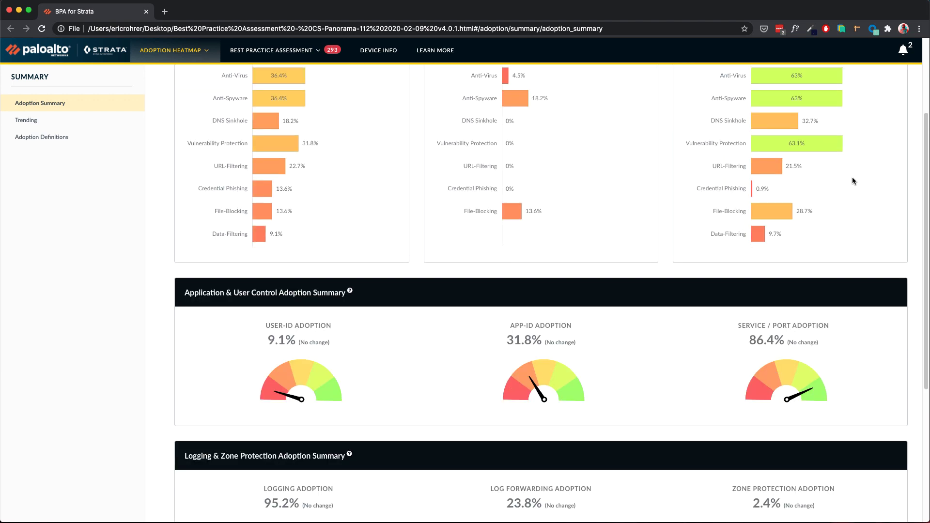
scroll(852, 181, down, 4)
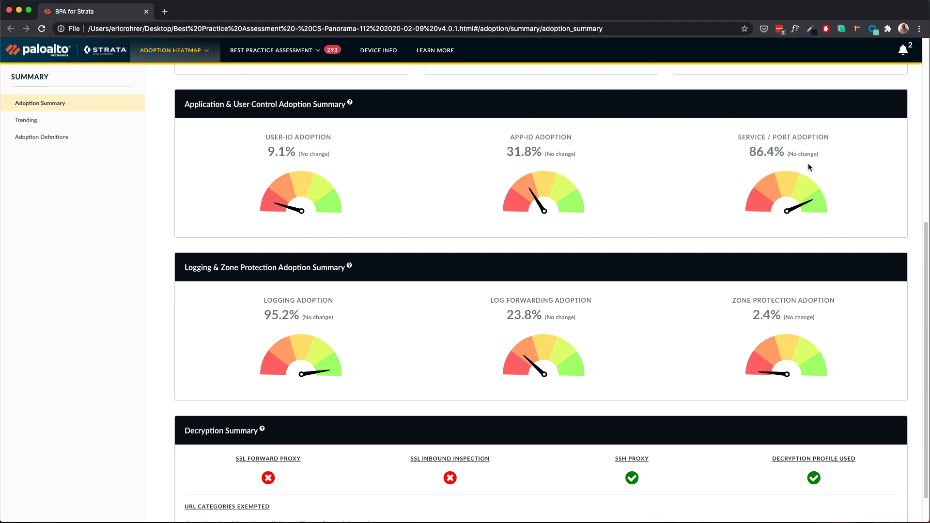
click(350, 103)
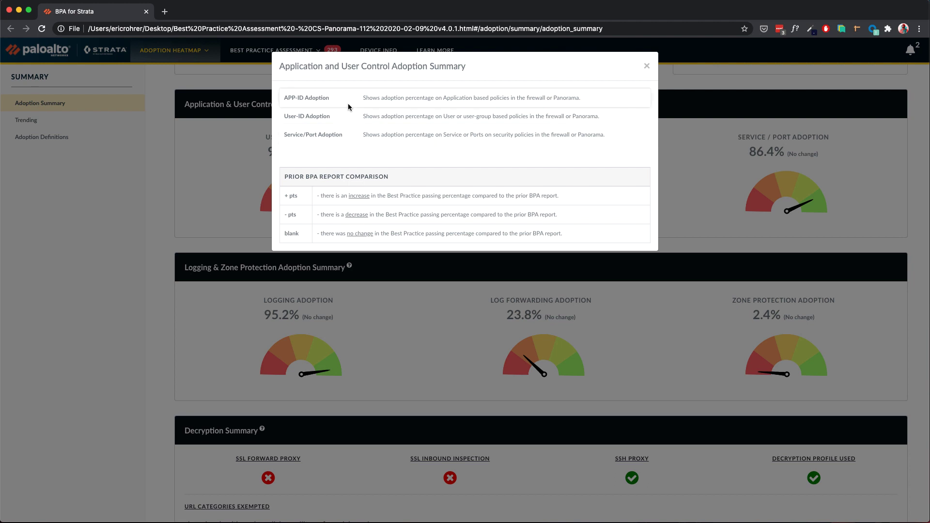
click(645, 67)
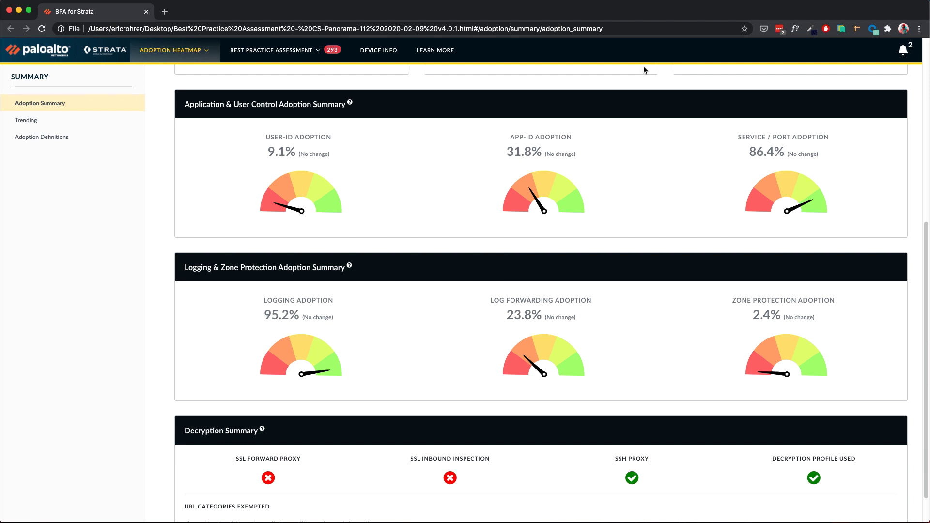
View the Trending page, then the Adoption Definitions page explaining each metric's calculation
click(79, 126)
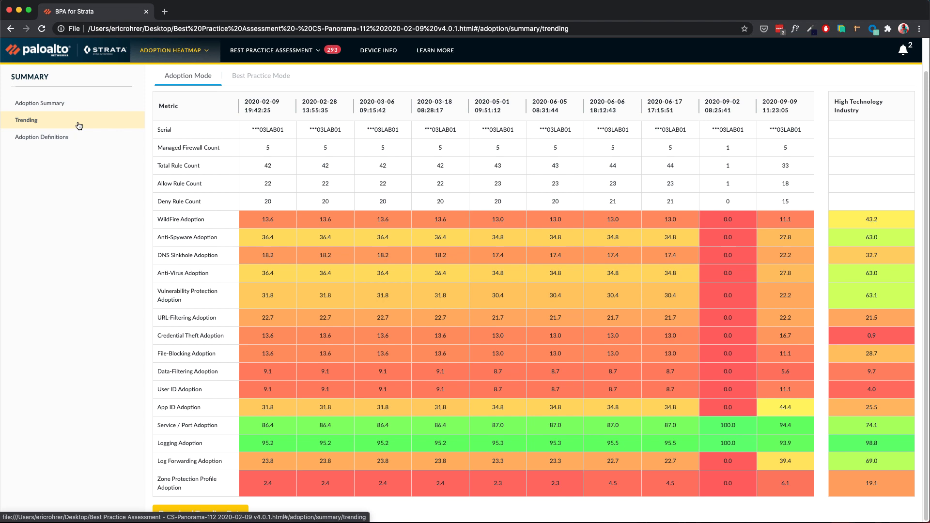
click(68, 139)
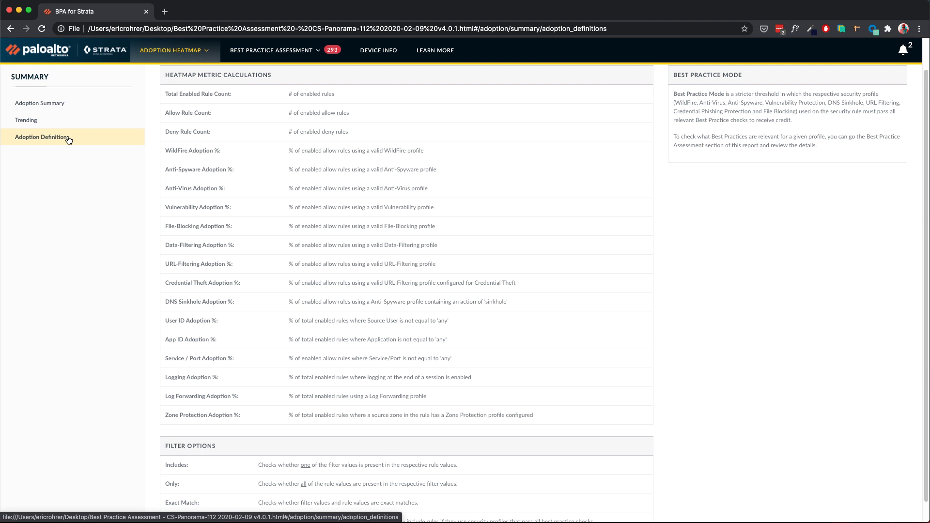
scroll(68, 140, up, 1)
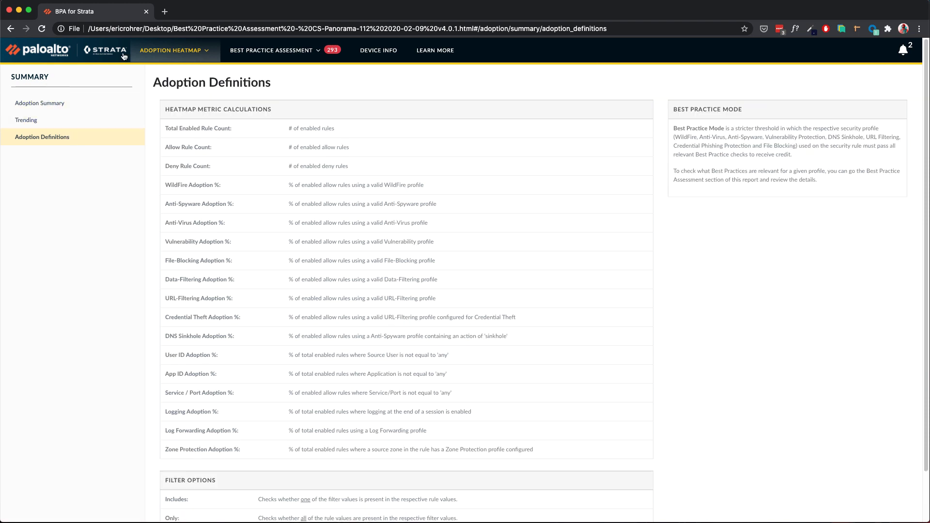
Show the adoption heatmap Summary, glance at its Learn More links, then pick the Device Group view
click(168, 49)
click(158, 68)
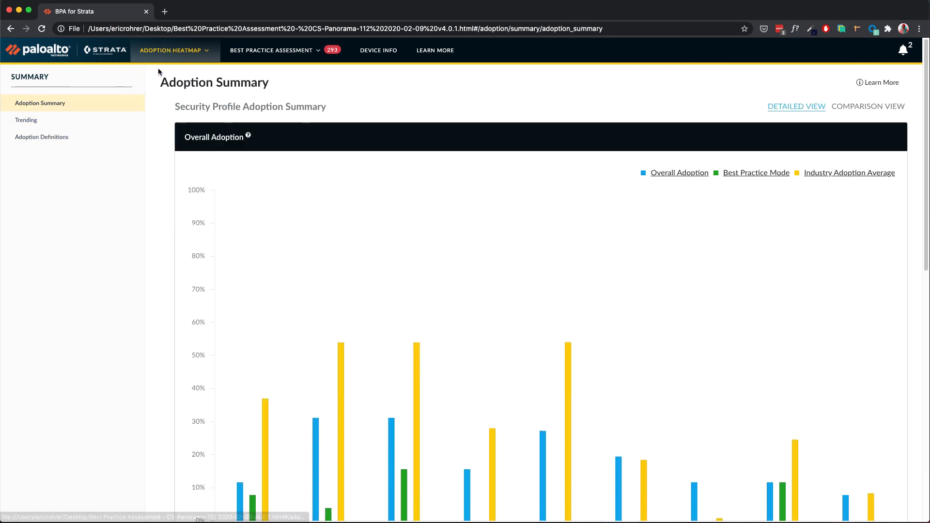
click(870, 87)
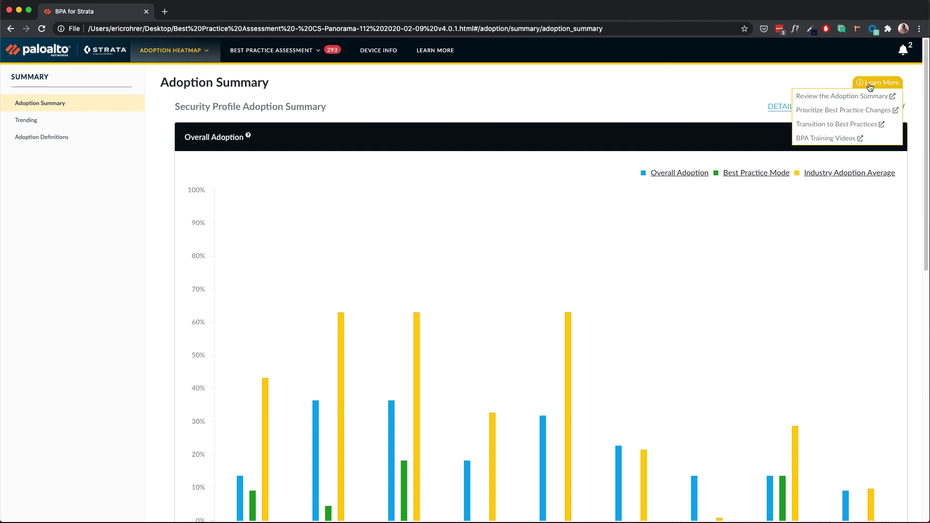
click(869, 86)
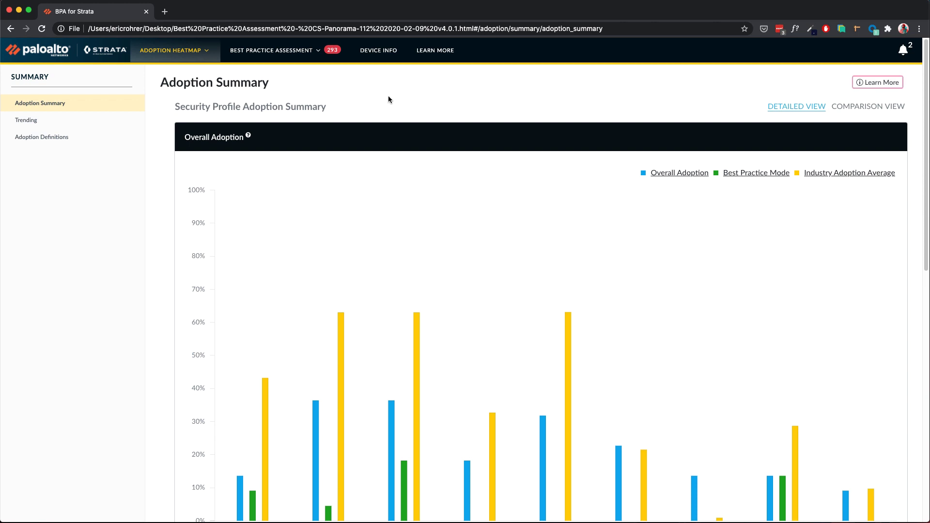
click(196, 55)
click(158, 92)
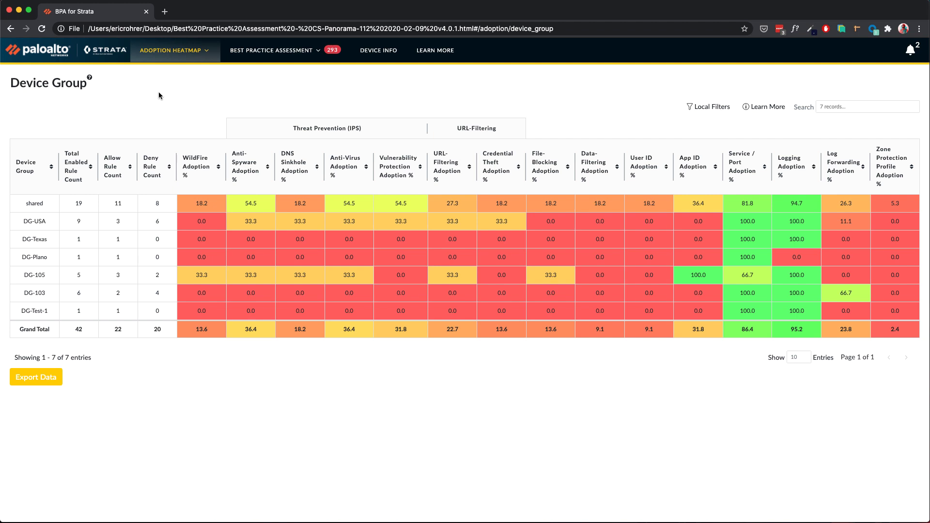
Enable Best Practice Mode in the heatmap's Local Filters
click(703, 107)
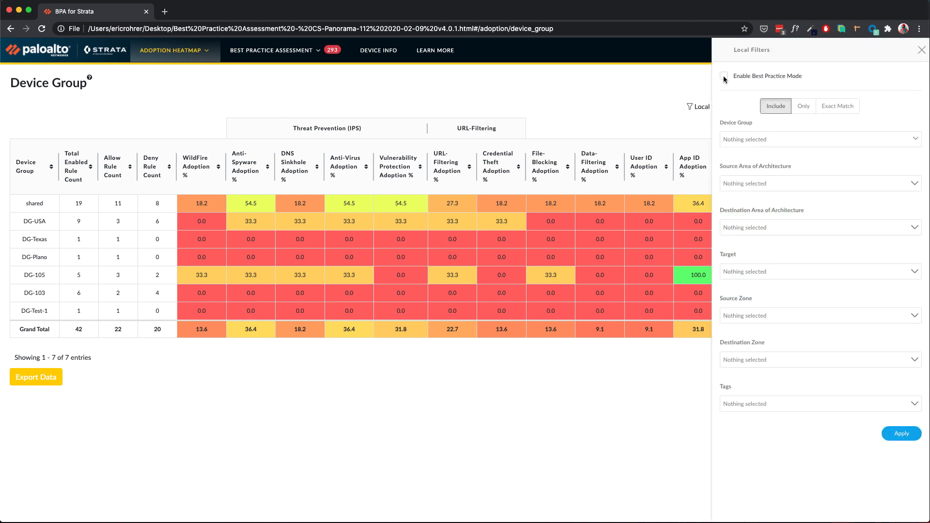
click(723, 77)
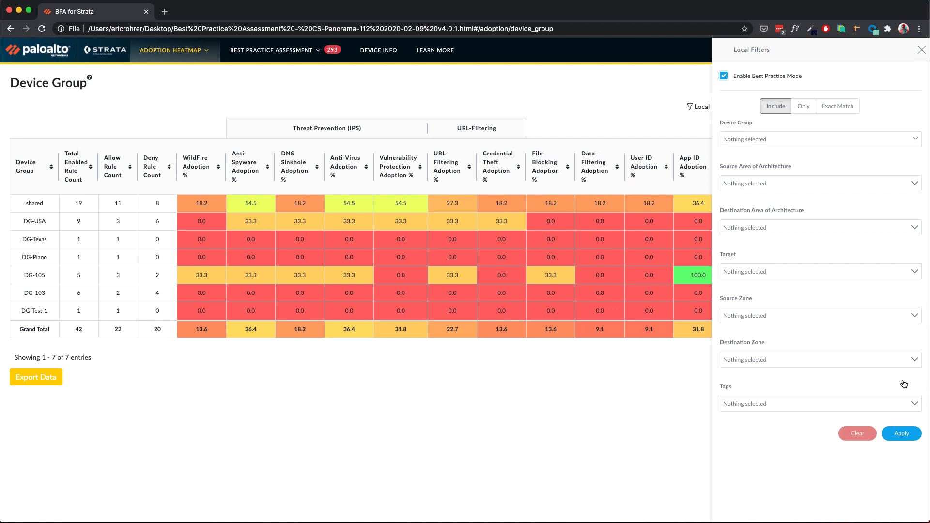
click(900, 434)
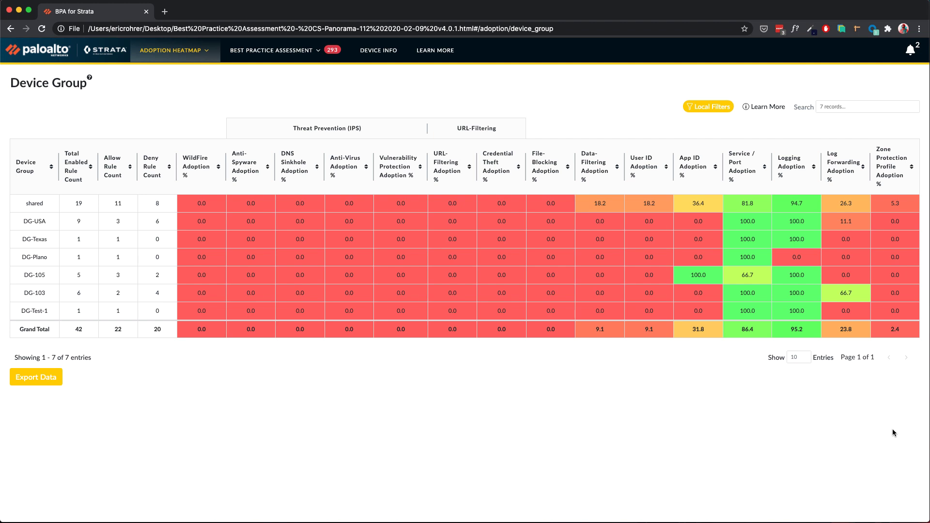
Filter the heatmap to DG-Plano and its parent groups shared, DG-USA and DG-Texas
click(717, 110)
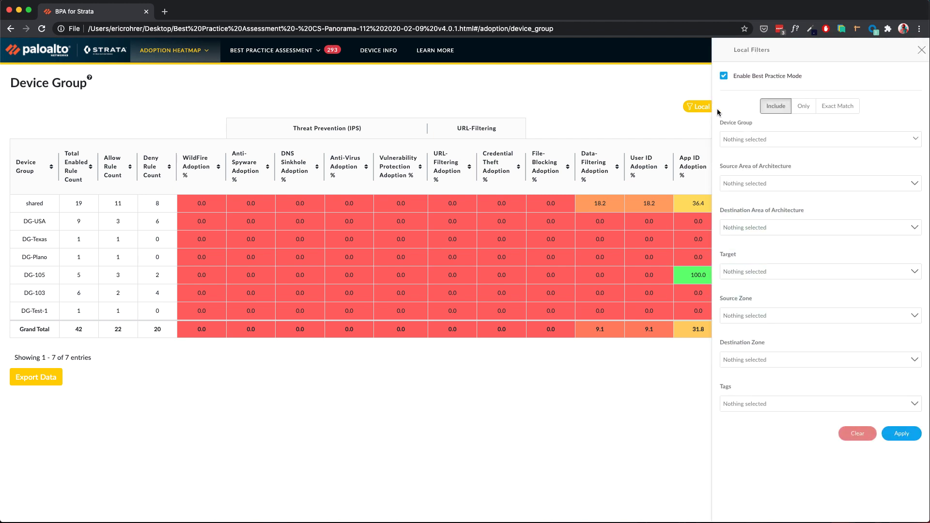
click(737, 141)
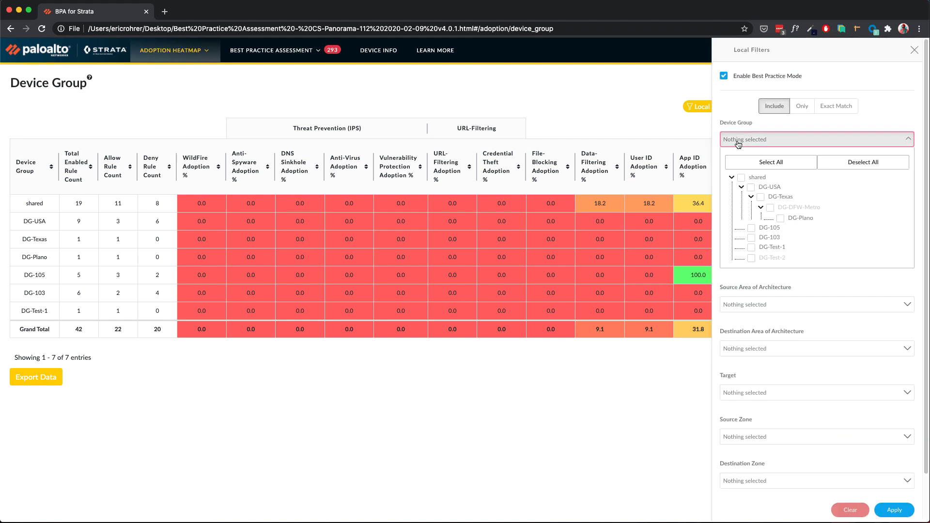
click(781, 218)
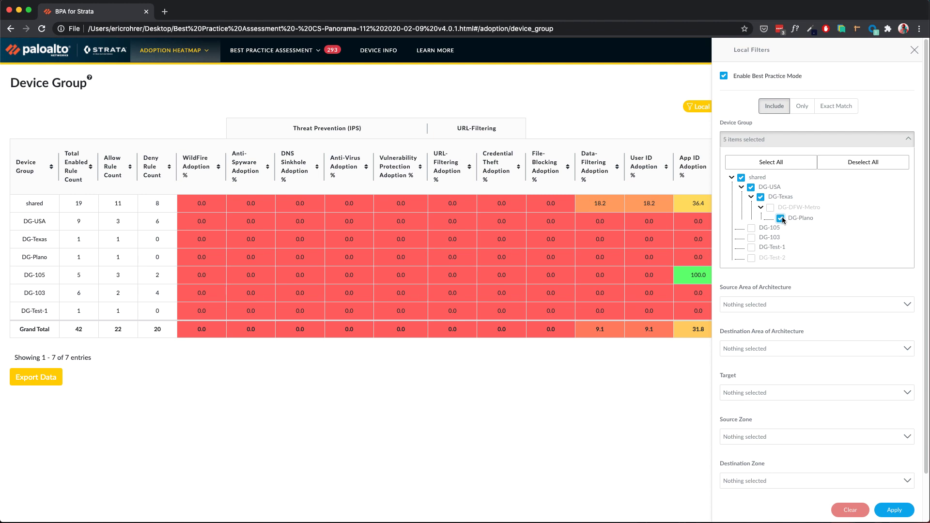
click(887, 509)
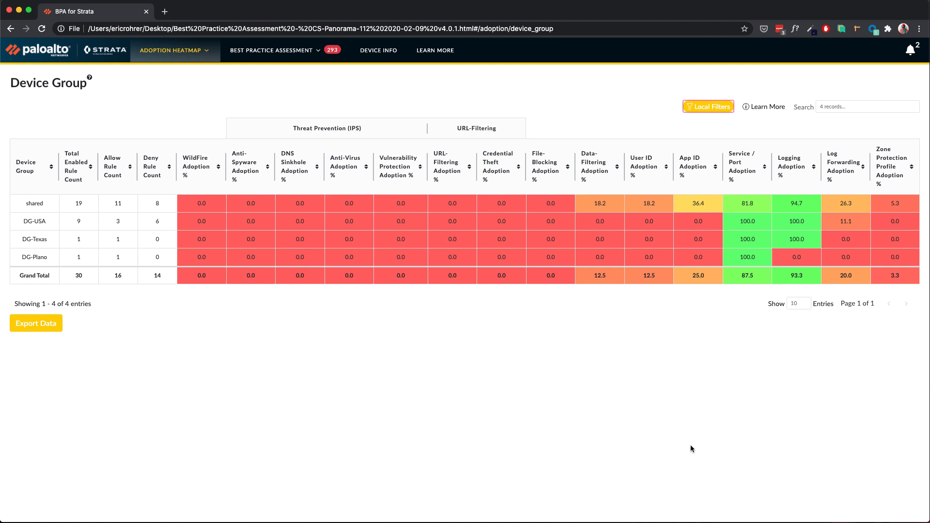
From the Best Practice Assessment Summary, list the 26 Contingency Planning checks (31.2% passing)
mouse_move(309, 59)
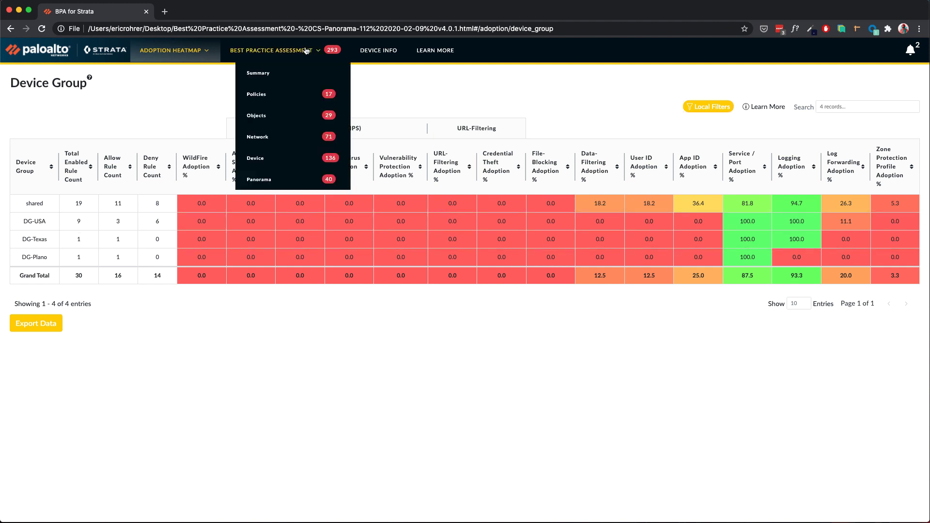
click(259, 70)
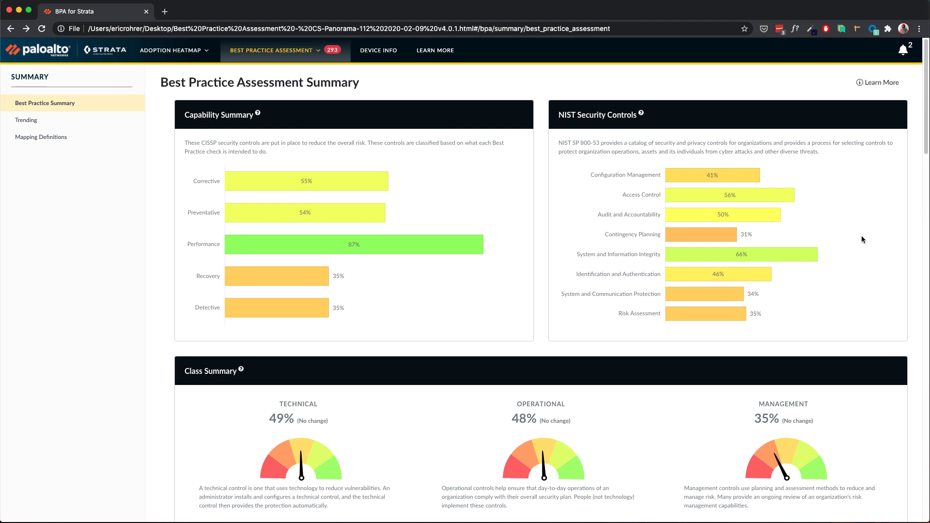
click(722, 238)
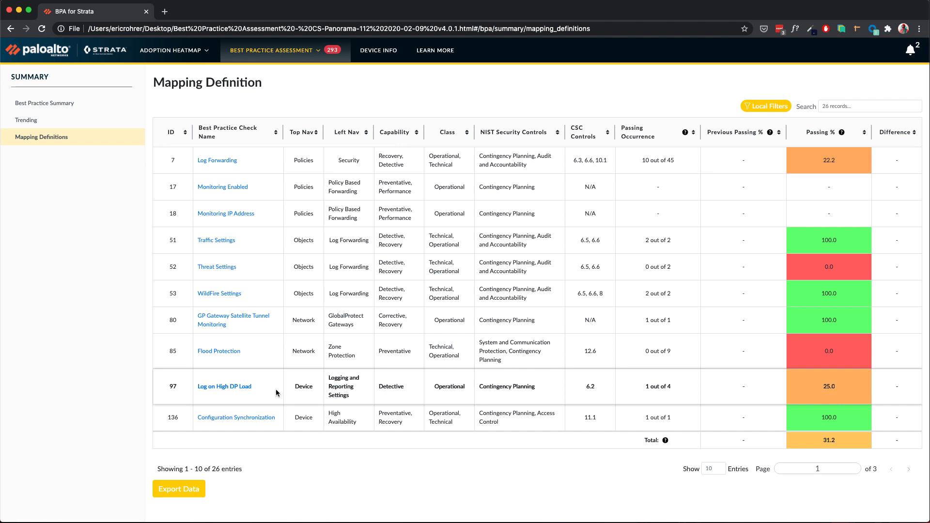
View the Log on High DP Load check, then the Policies Security Rulebase checks per device group
click(241, 386)
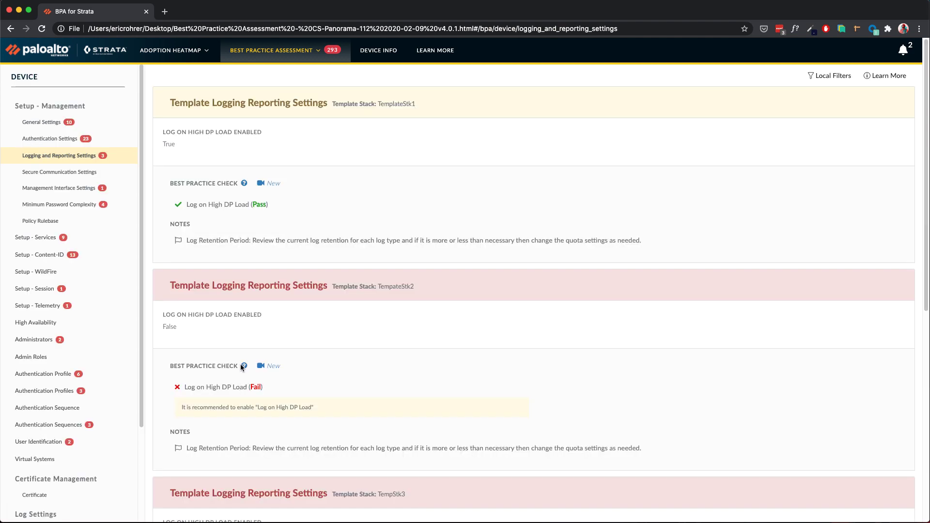
click(295, 58)
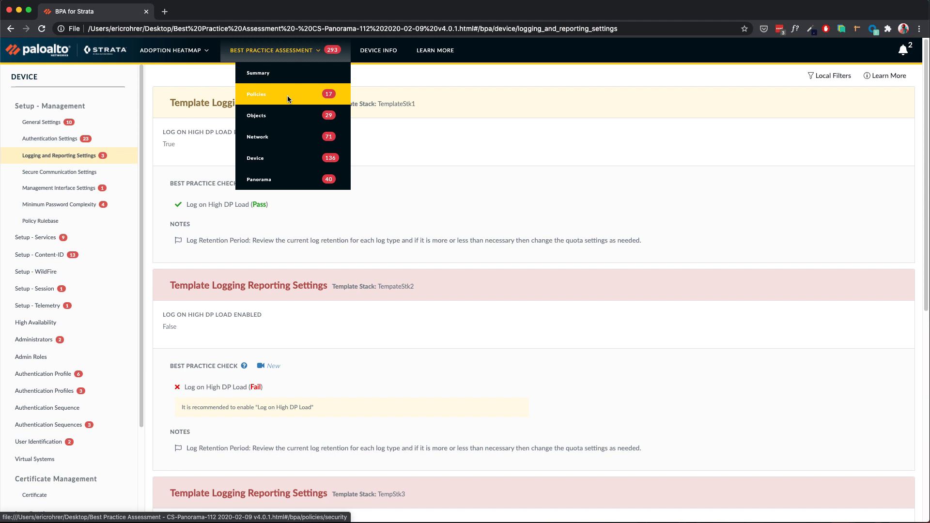
click(260, 94)
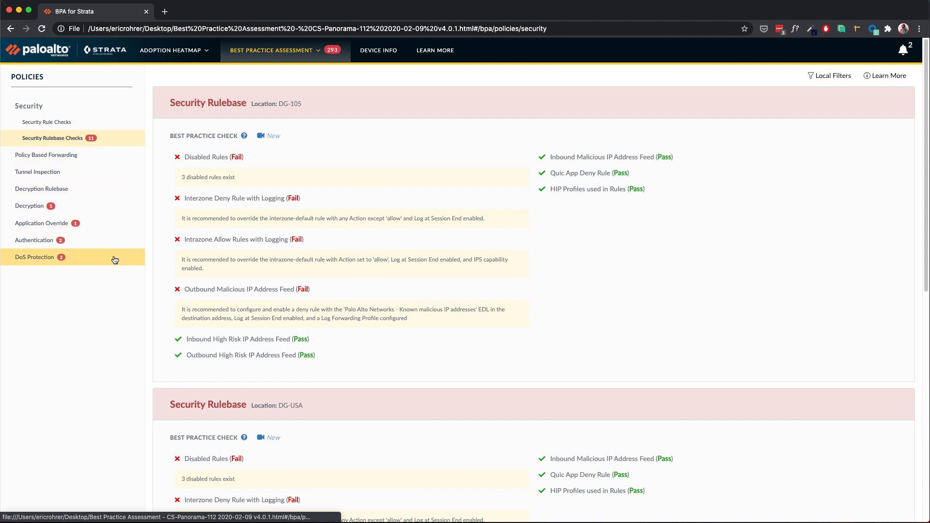
Show the DoS Protection rule checks and briefly view the DoS protection video
click(115, 260)
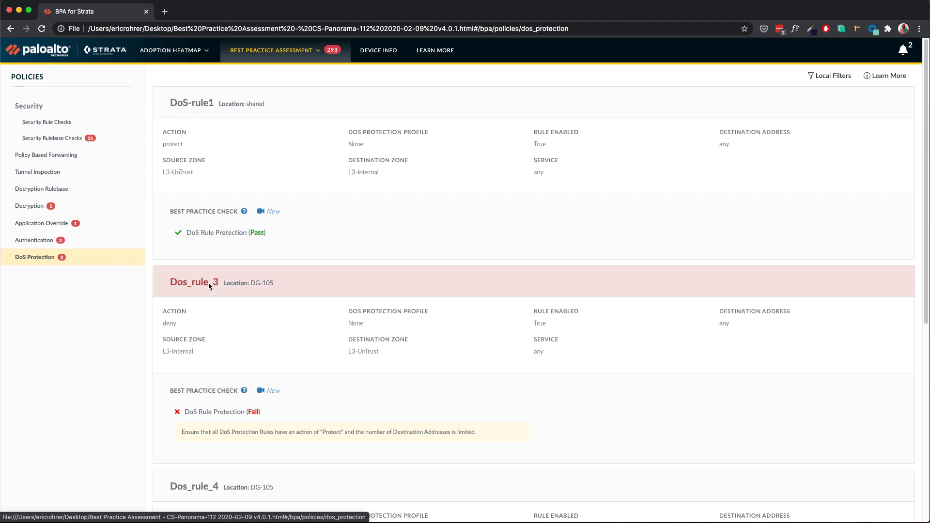
click(263, 393)
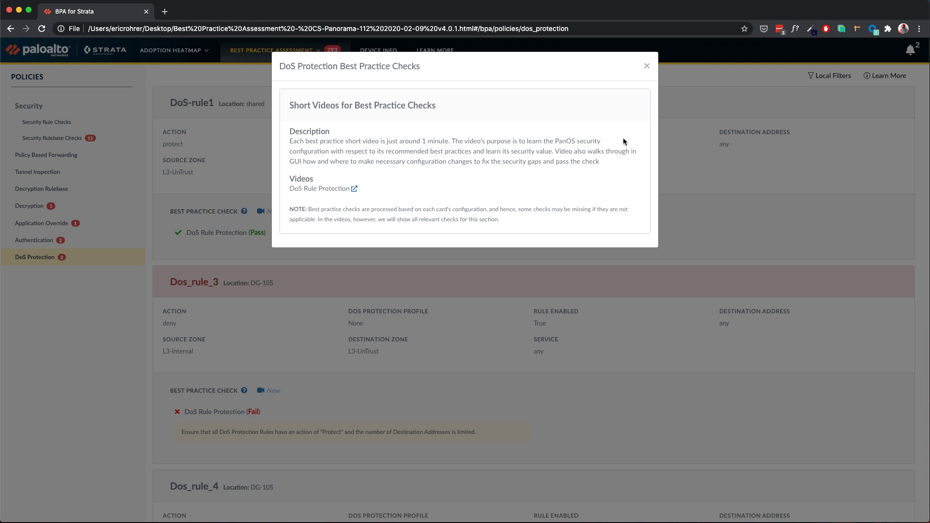
click(646, 67)
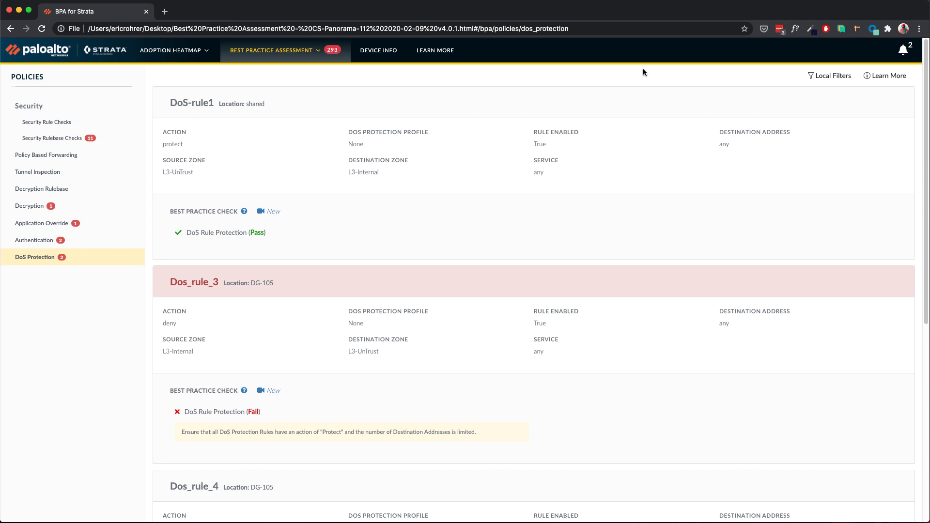
Show Device Information for CS-Panorama-112 with its 5 managed devices and licenses
click(810, 76)
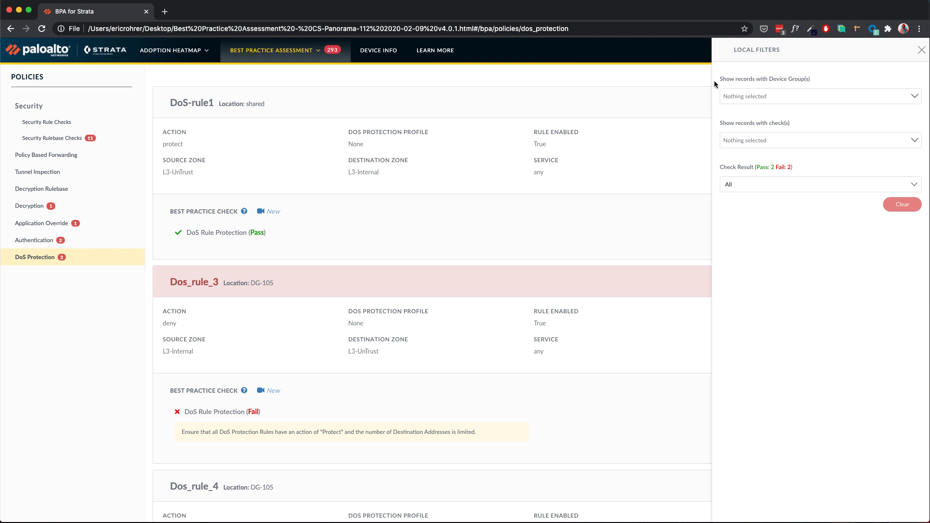
click(680, 86)
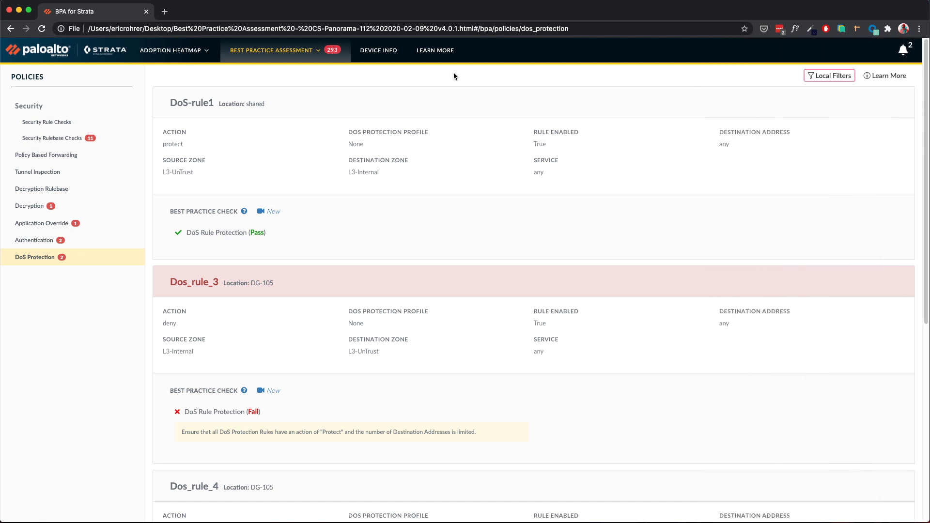
click(380, 57)
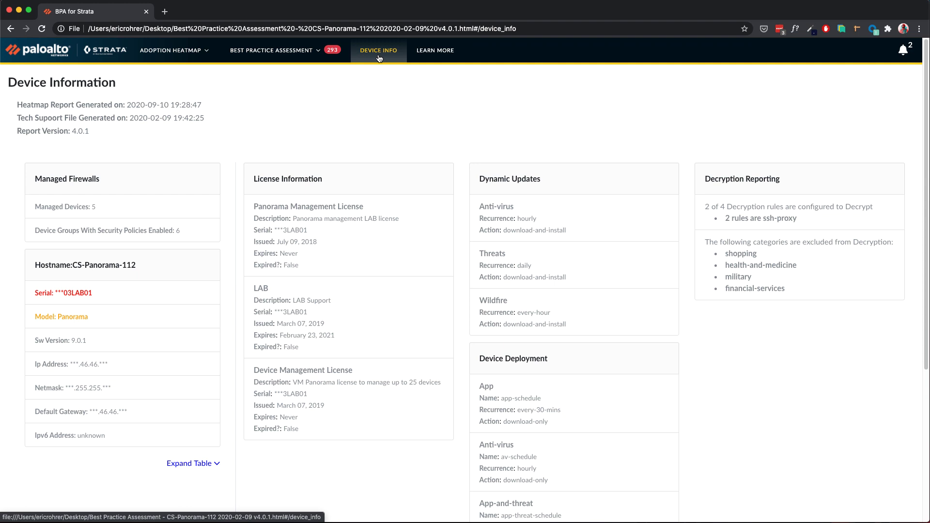
On Learn More, browse Transition to Best Practice, Transition Safely and BPA Training Videos resources
click(439, 56)
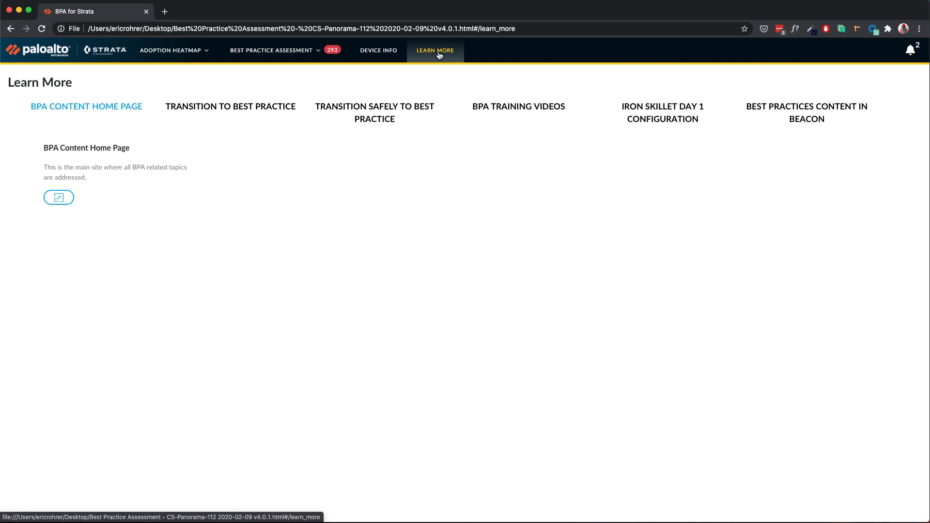
click(283, 106)
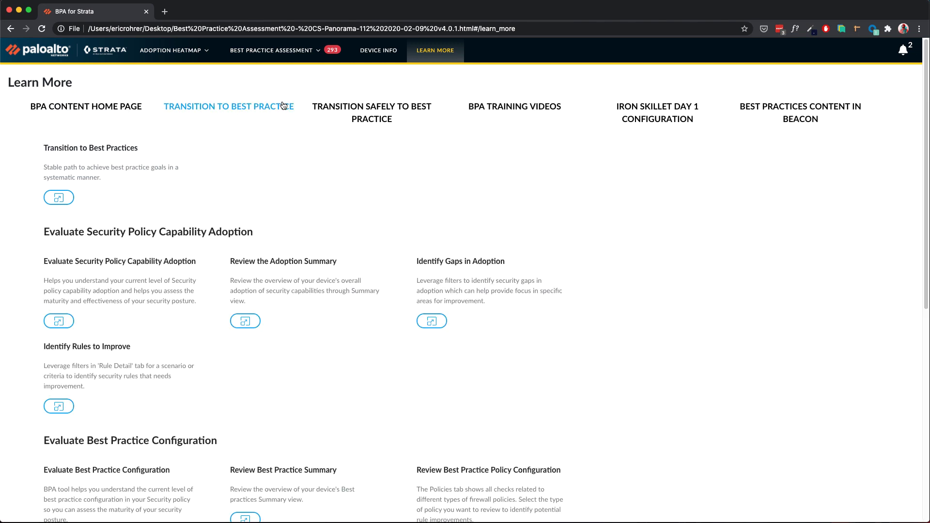
click(350, 110)
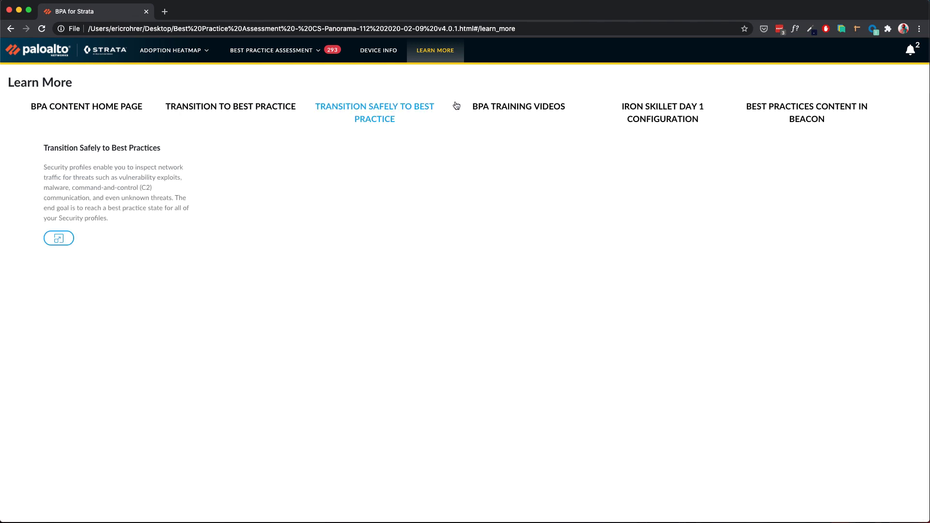
click(480, 108)
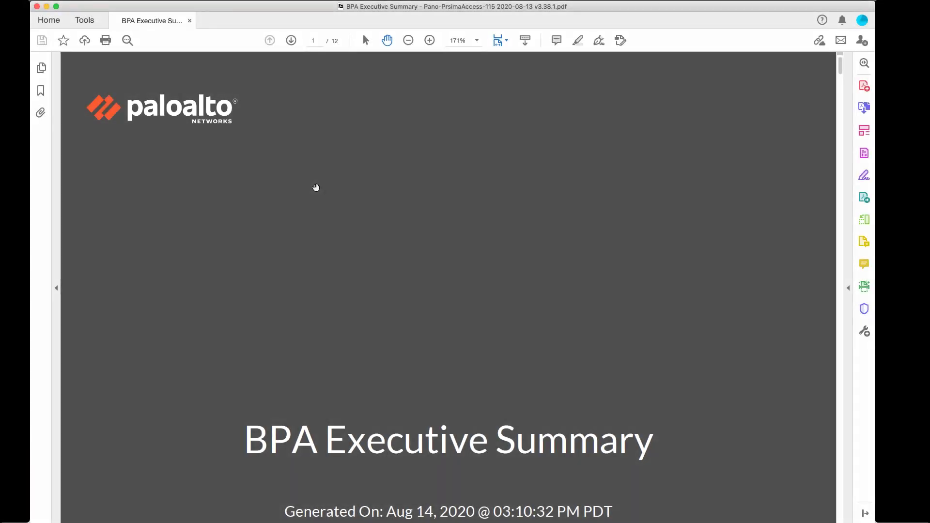
Scroll the BPA Executive Summary PDF to page 2 with the NIST Security Controls chart
scroll(315, 187, down, 15)
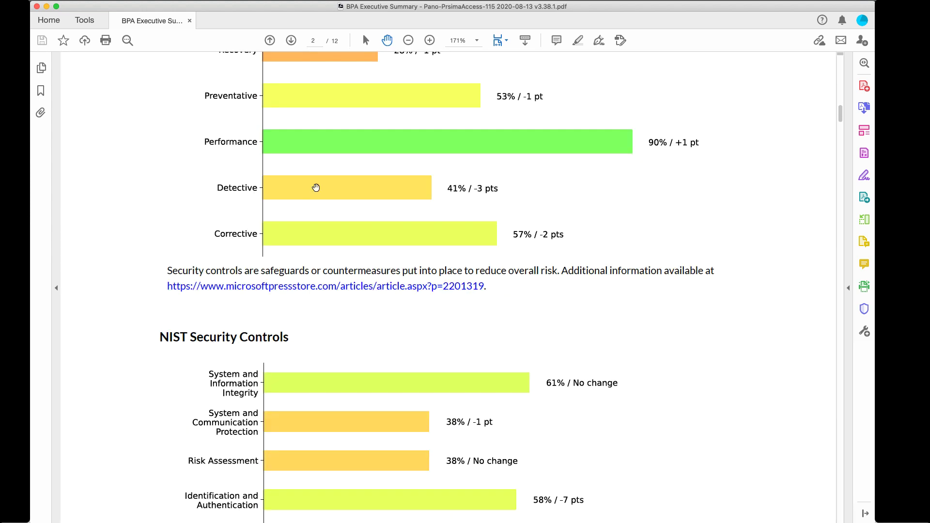